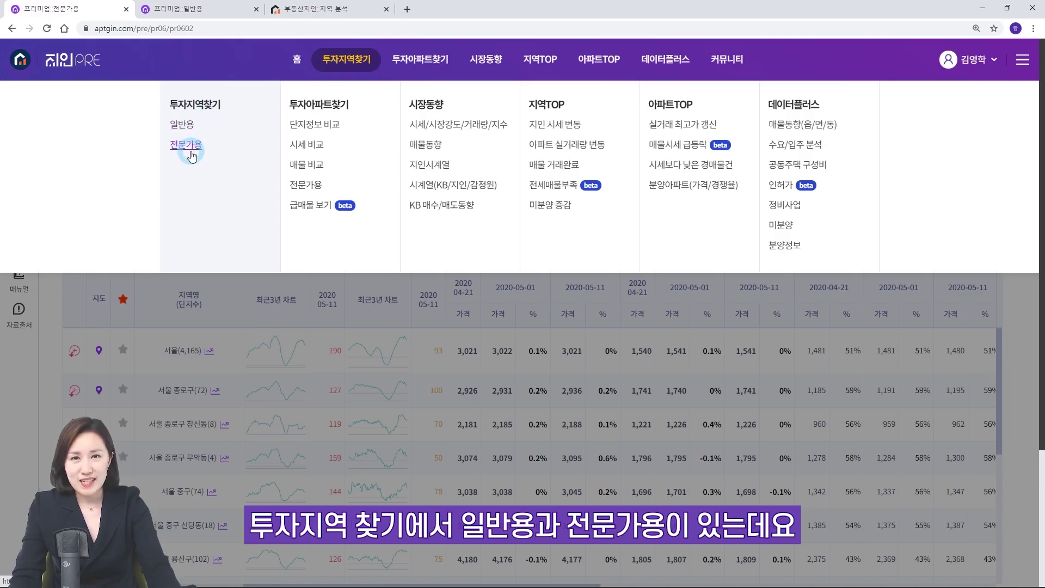
Expand all indicator categories in the multi-region analysis and review the available options against the 시장강도 charts
scroll(276, 367, "down", 5)
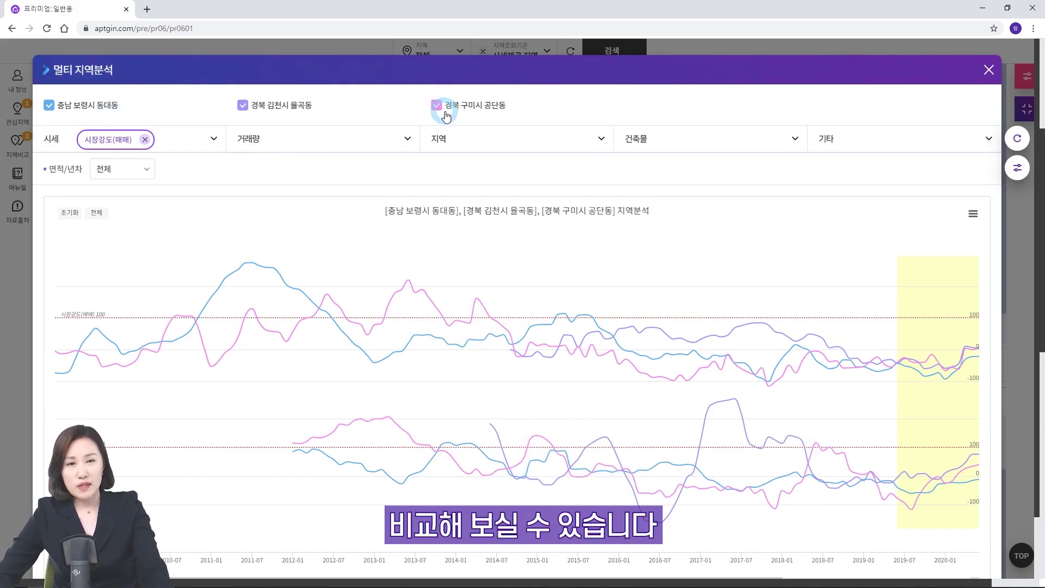
left_click(1017, 170)
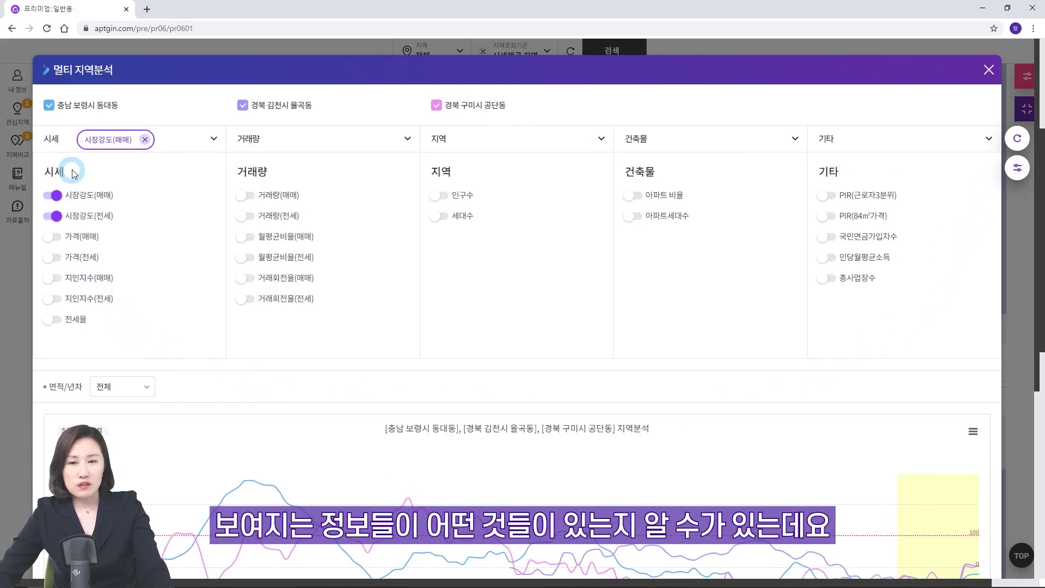
scroll(93, 161, "down", 3)
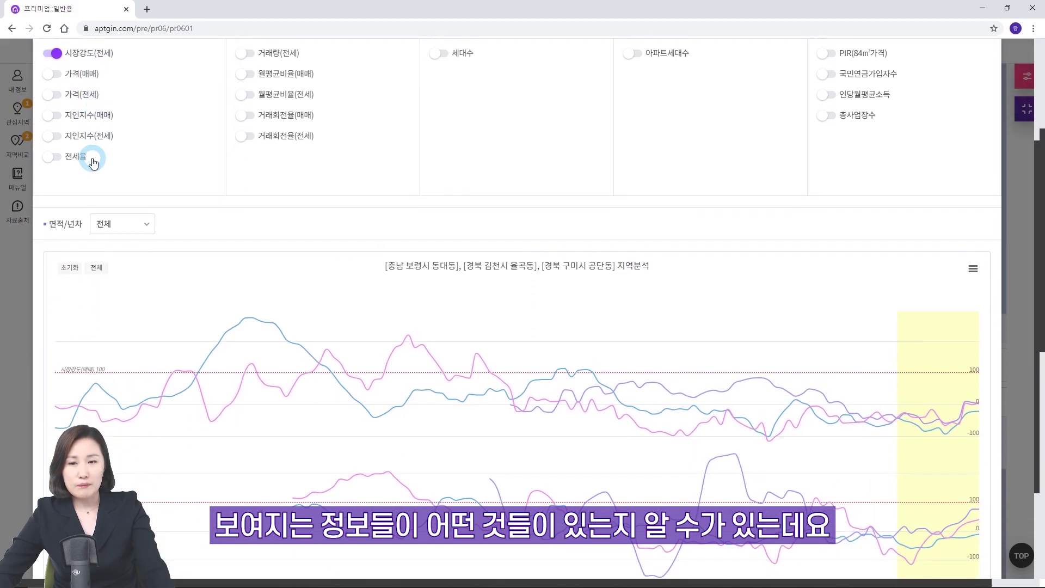
scroll(65, 158, "up", 1)
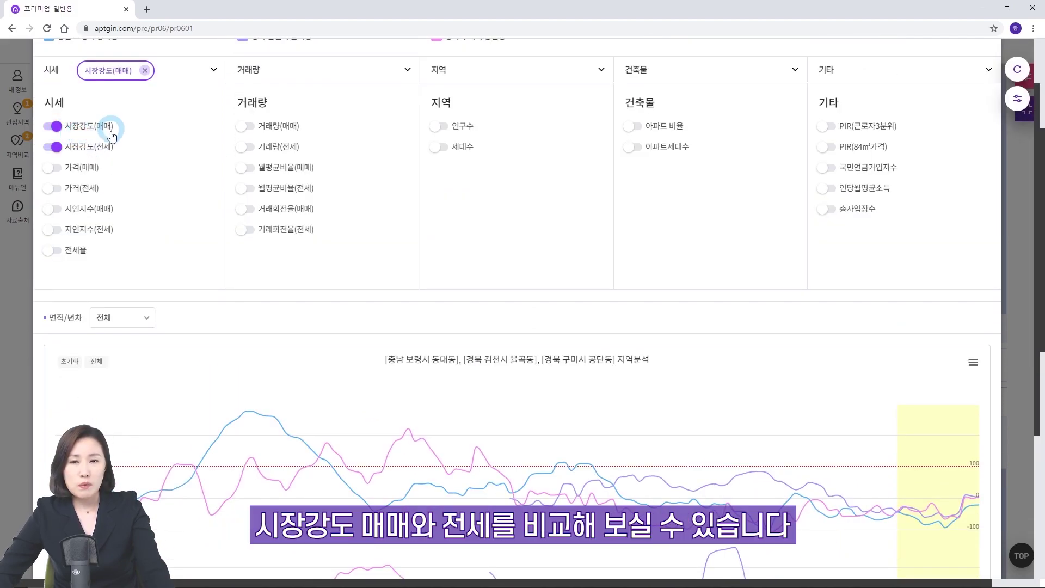
scroll(111, 156, "down", 2)
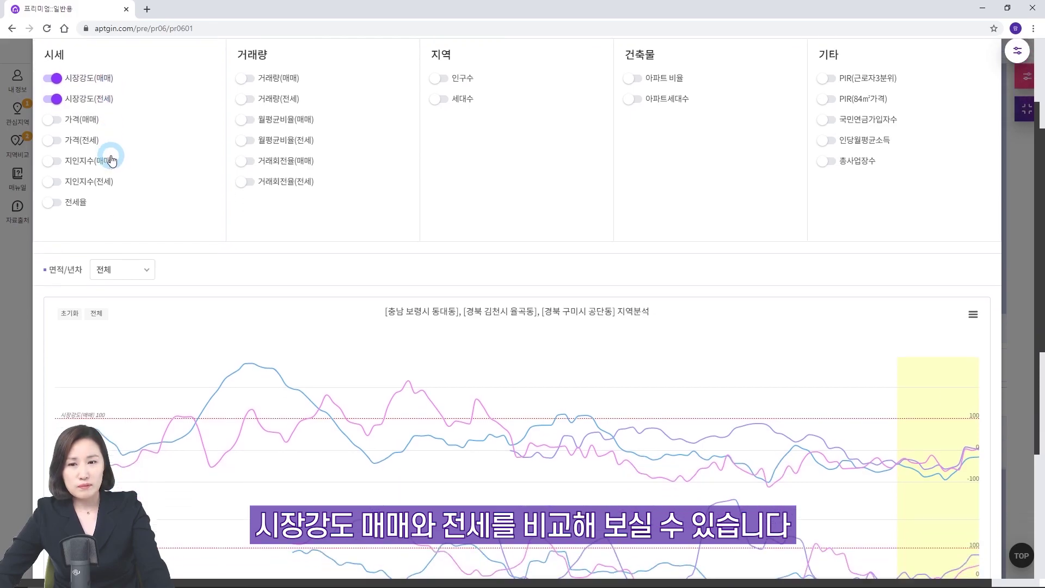
scroll(109, 155, "down", 2)
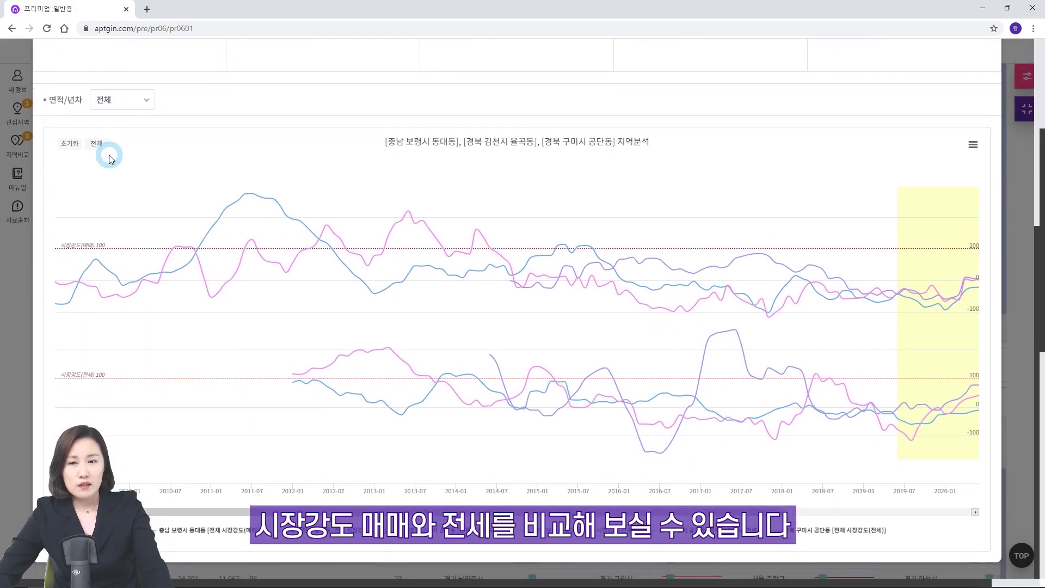
Review the 면적/년차 size and building-age options for the regional chart, leaving it on 전체
left_click(145, 101)
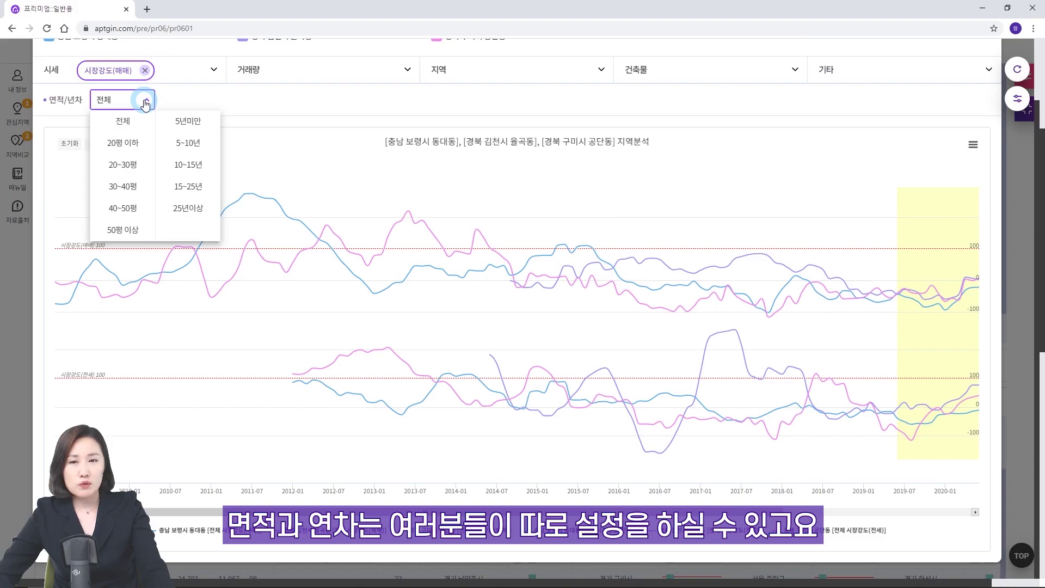
left_click(145, 102)
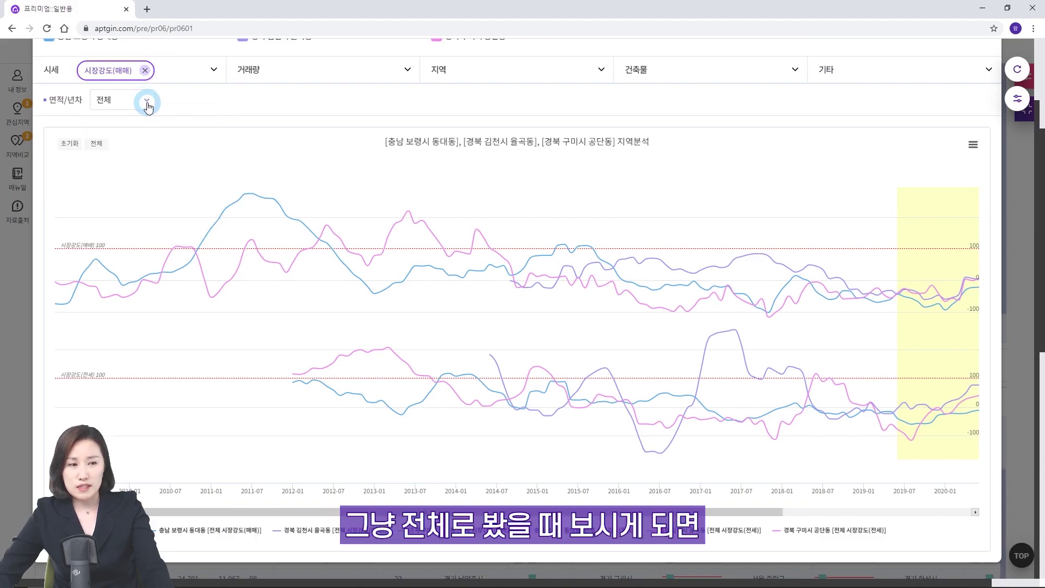
scroll(170, 135, "up", 1)
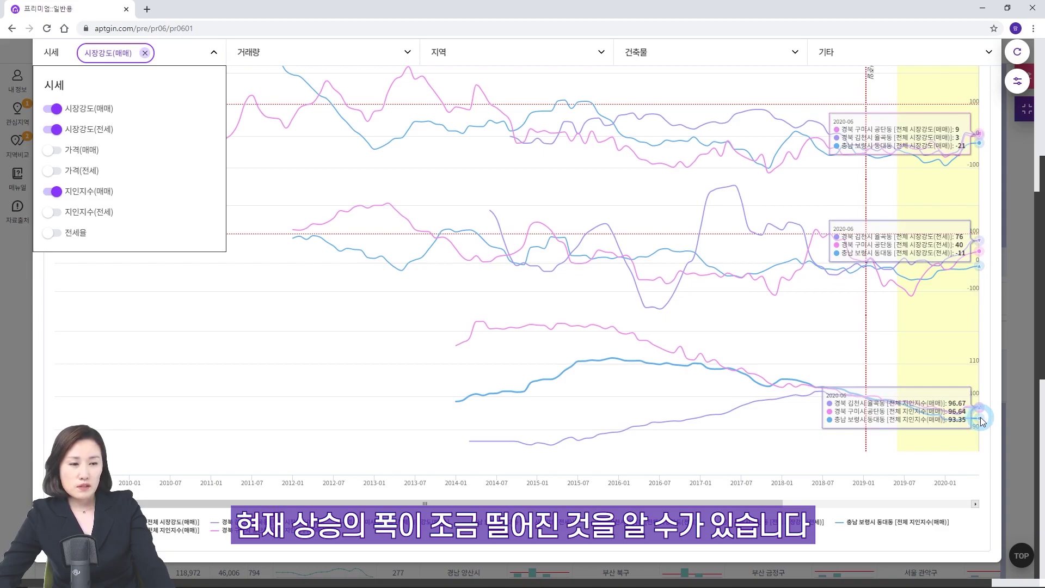
Add the 거래량(매매) indicator to the regional comparison chart, review it, and close the multi-region analysis
left_click(403, 54)
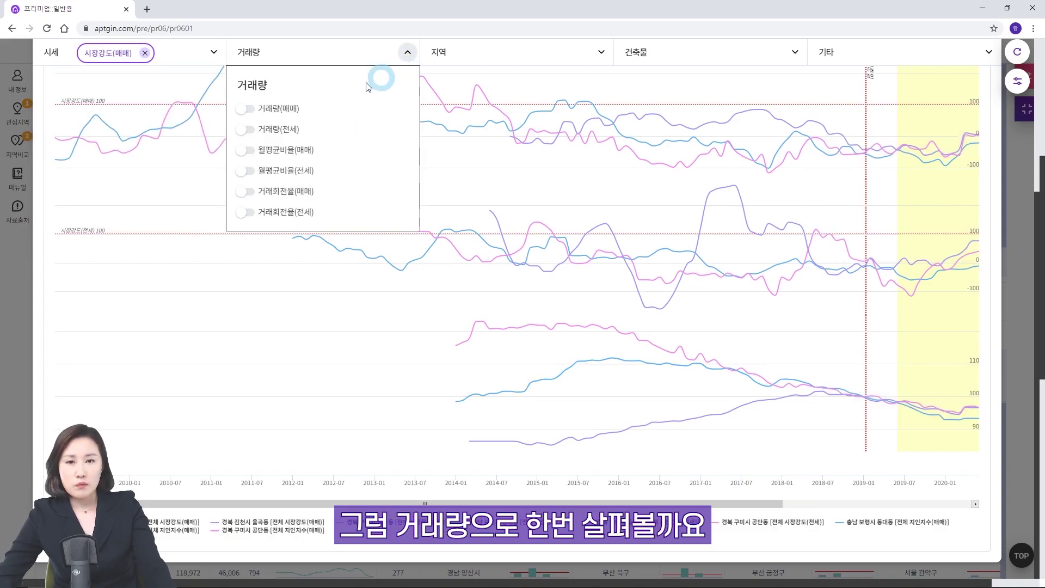
left_click(240, 113)
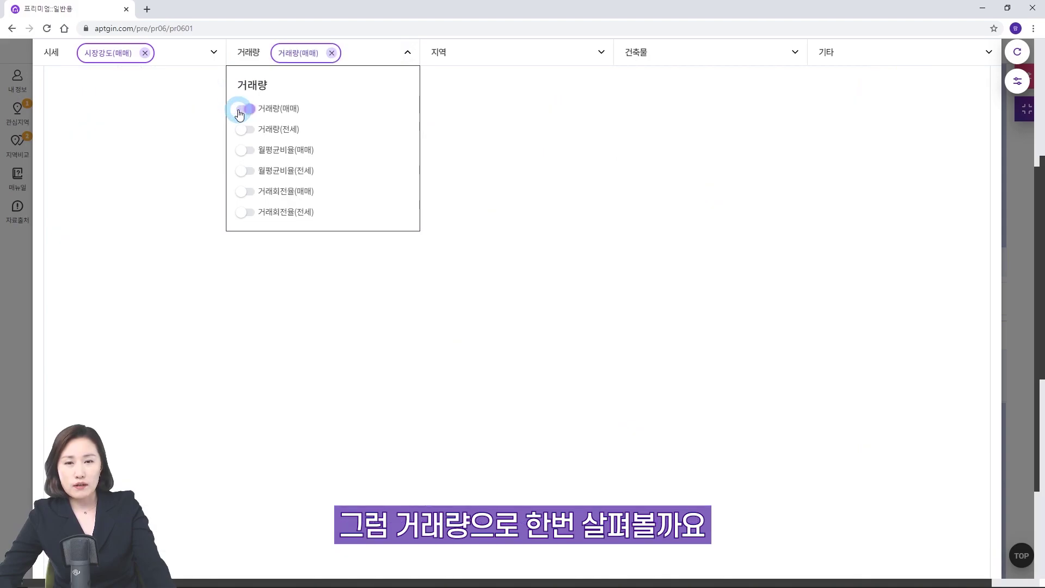
scroll(974, 438, "down", 2)
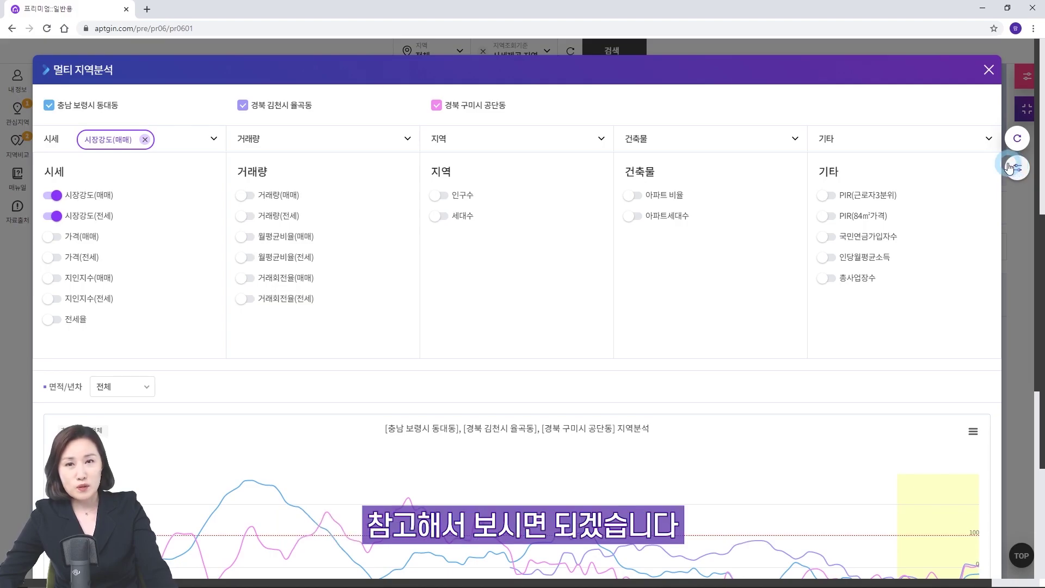
left_click(988, 70)
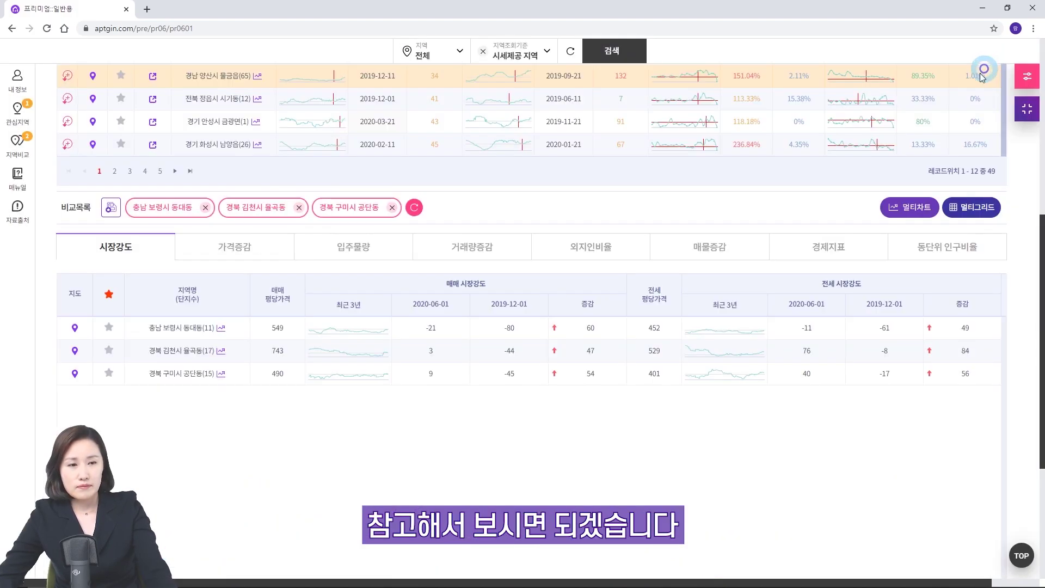
Open the 멀티그리드 comparison for the listed regions and mark 충남 보령시 동대동 as a favourite
left_click(975, 214)
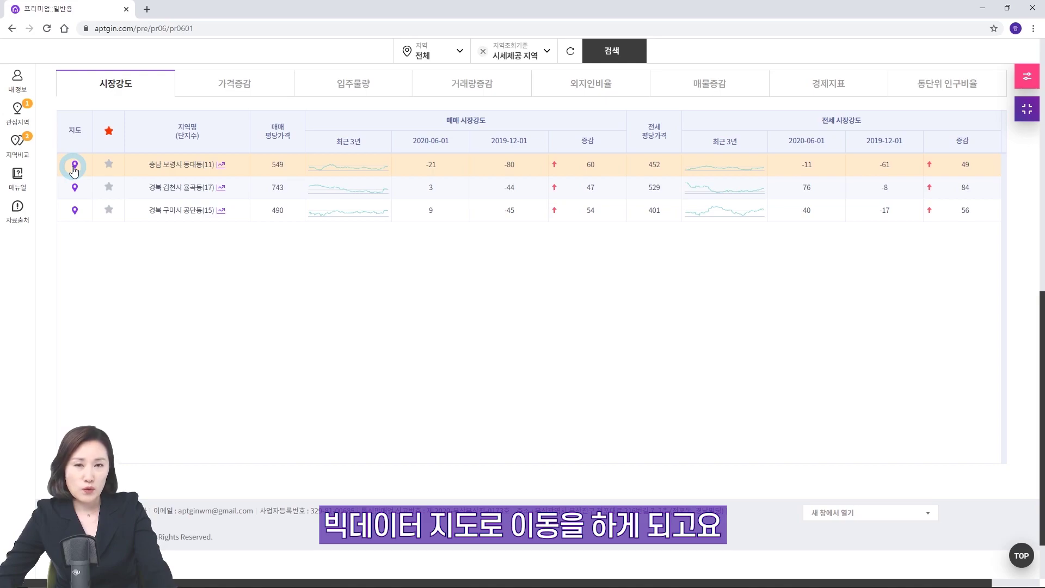
left_click(109, 168)
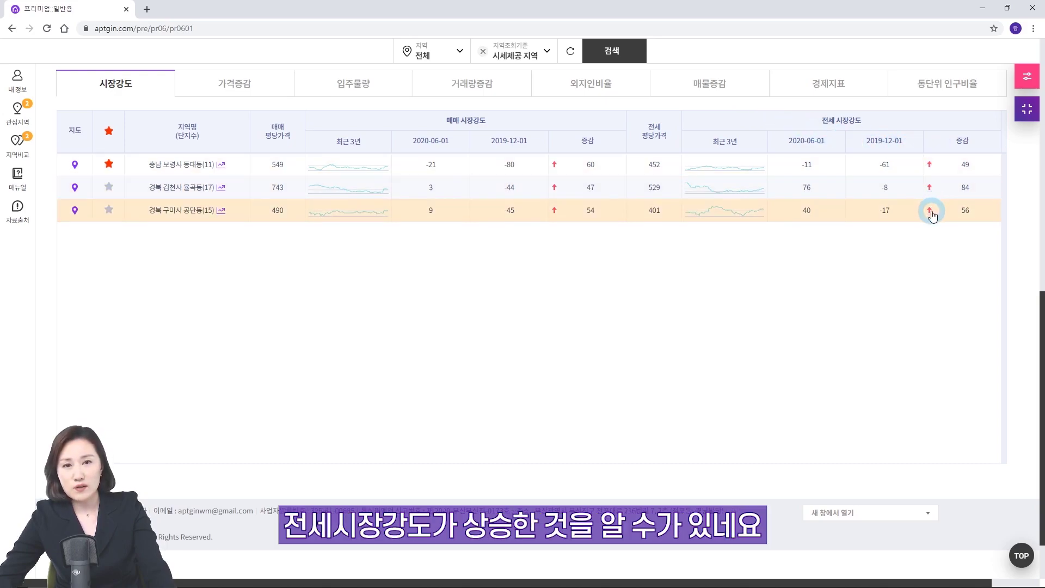
Compare the three regions' price changes (가격증감) and move-in supply (입주물량)
left_click(232, 87)
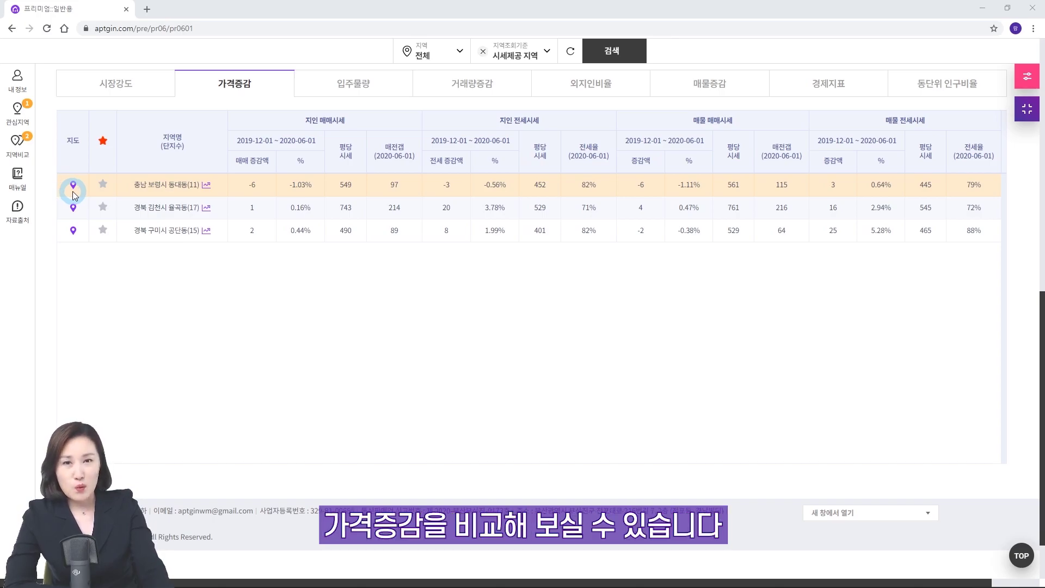
left_click(351, 85)
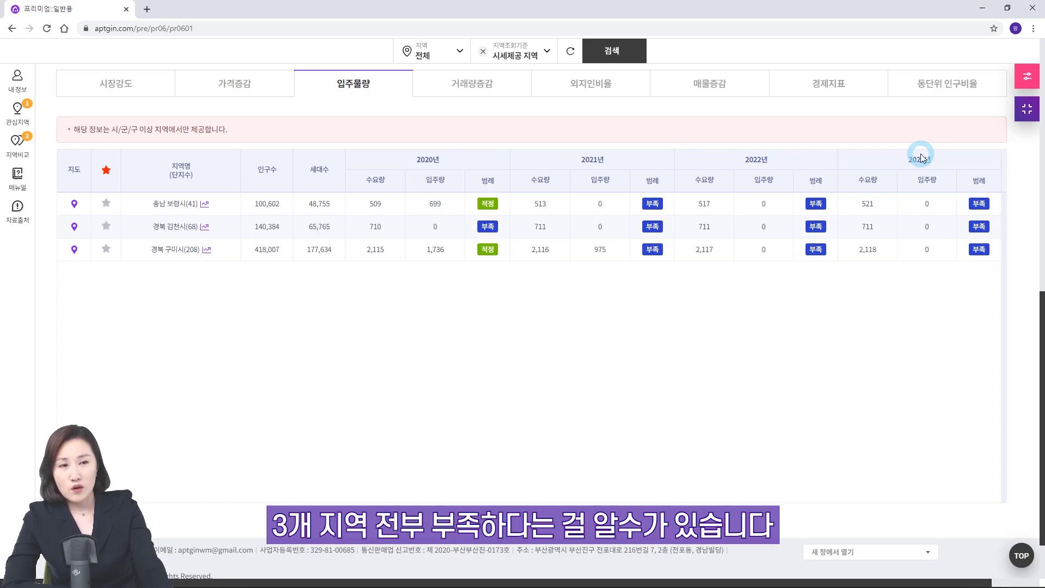
Under 거래량증감, inspect the sale transactions of 경북 구미시 공단동 by complex, including 파라디아(1280), and close the details
left_click(490, 81)
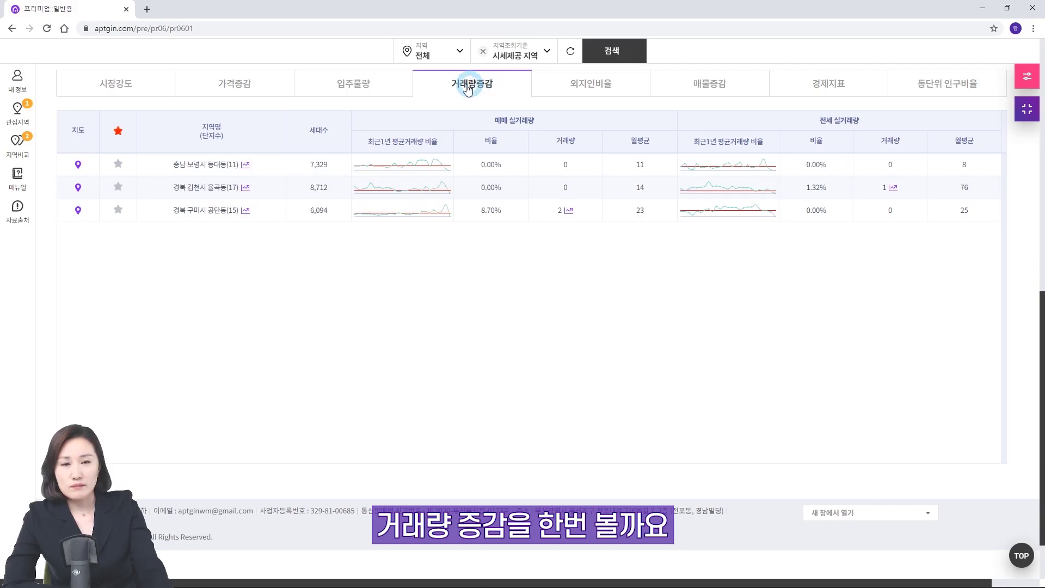
scroll(440, 398, "up", 1)
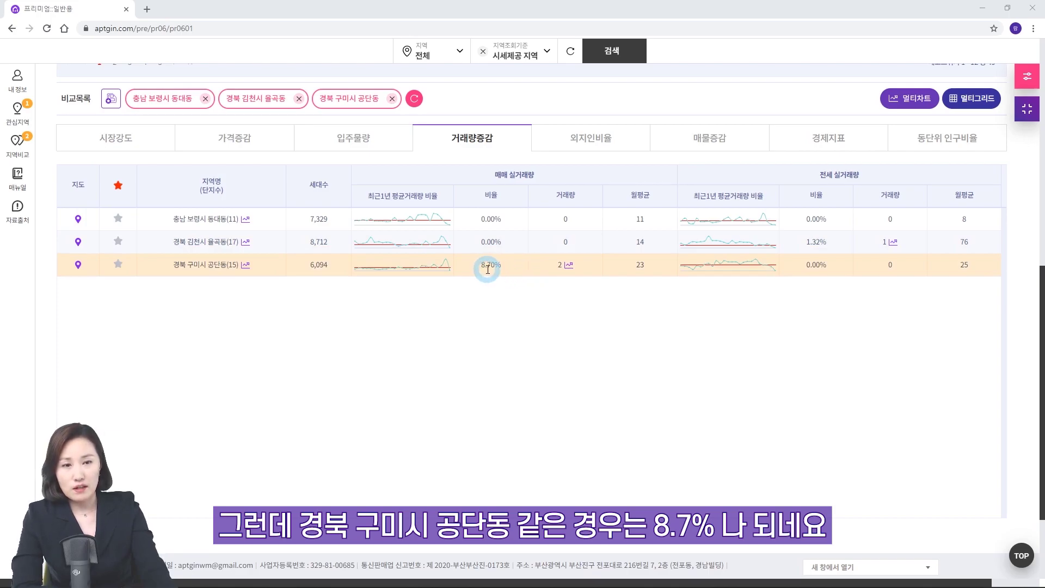
left_click(569, 266)
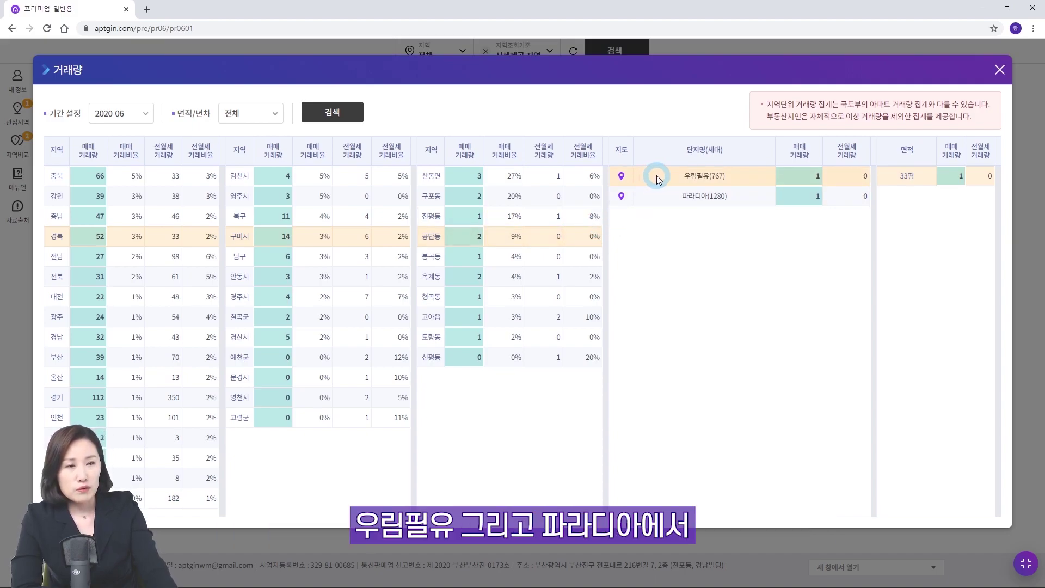
left_click(665, 200)
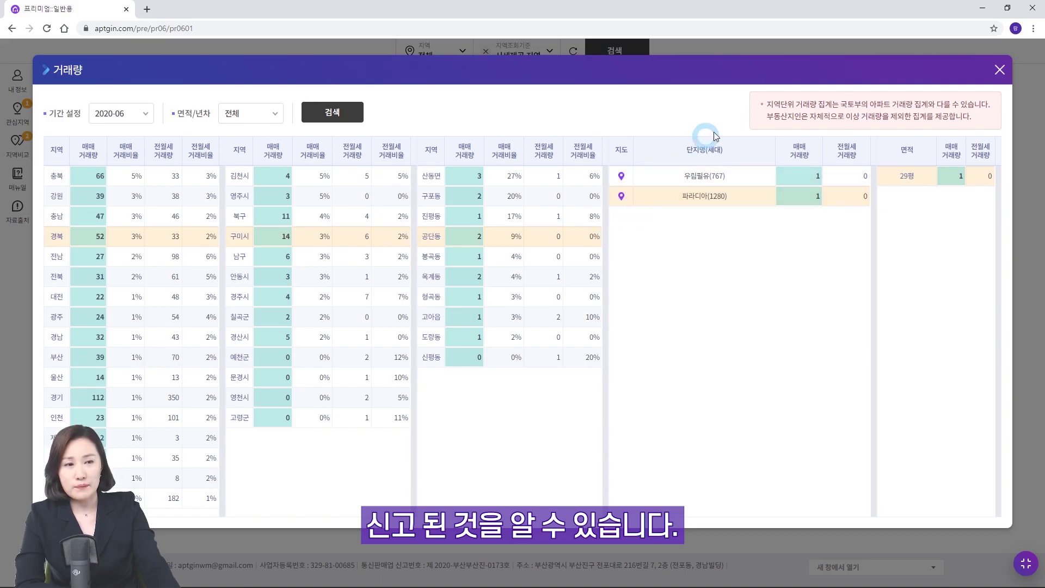
left_click(997, 73)
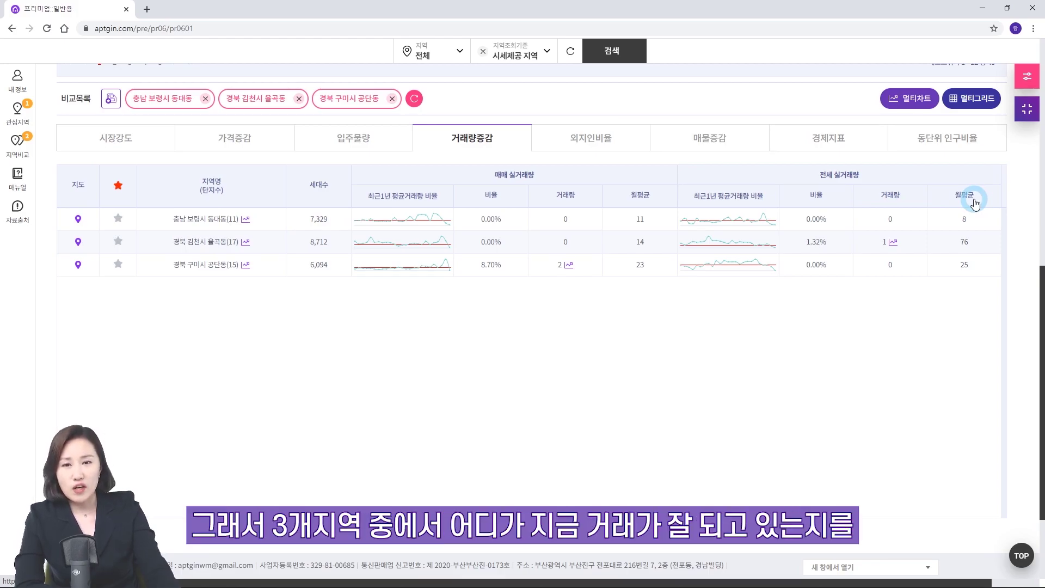
Compare 외지인비율, and under 매물증감 examine the completed sale listings of 경북 구미시 공단동 before closing the list
left_click(613, 138)
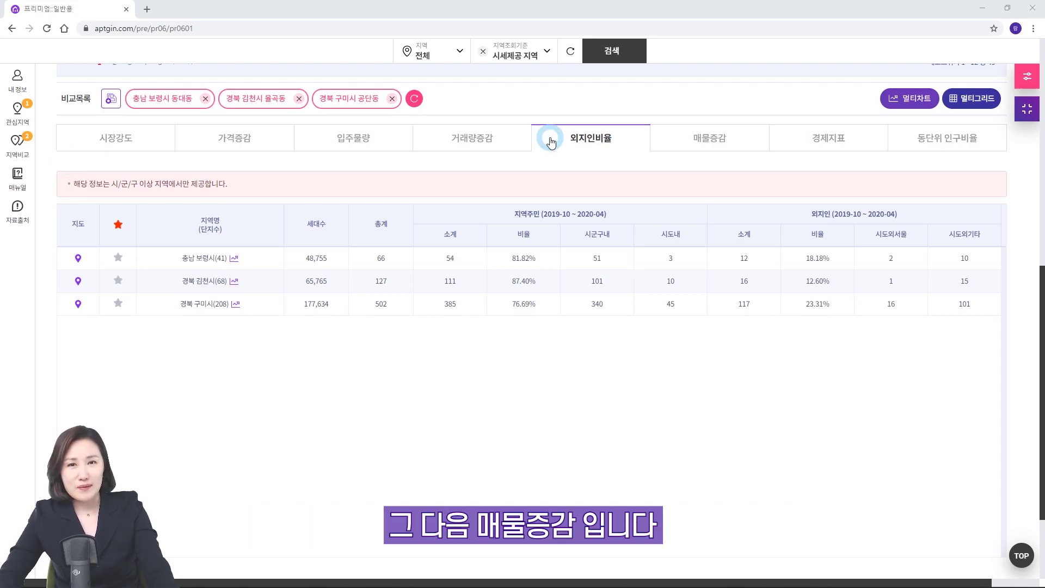
left_click(710, 140)
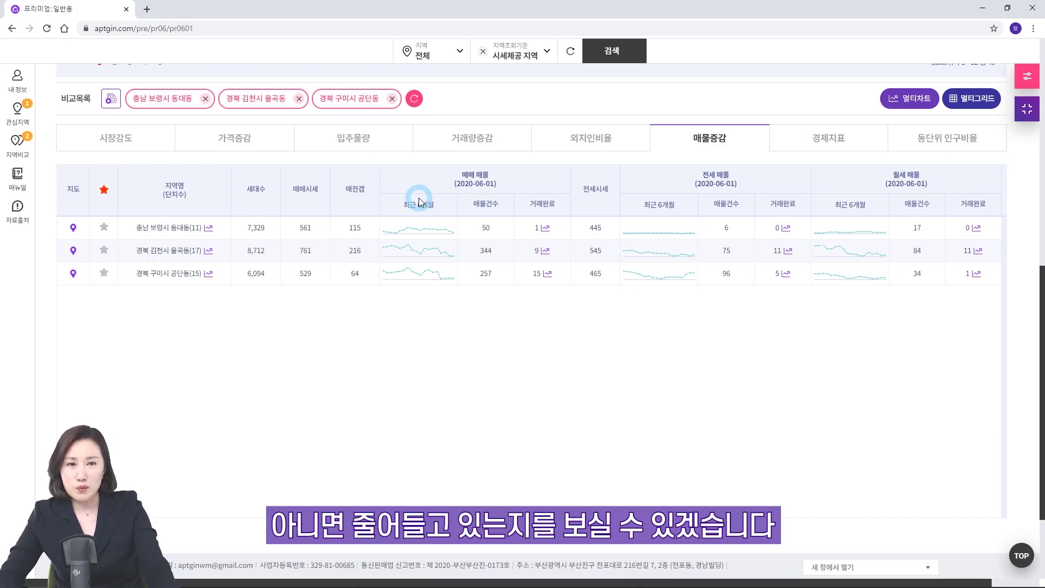
left_click(144, 280)
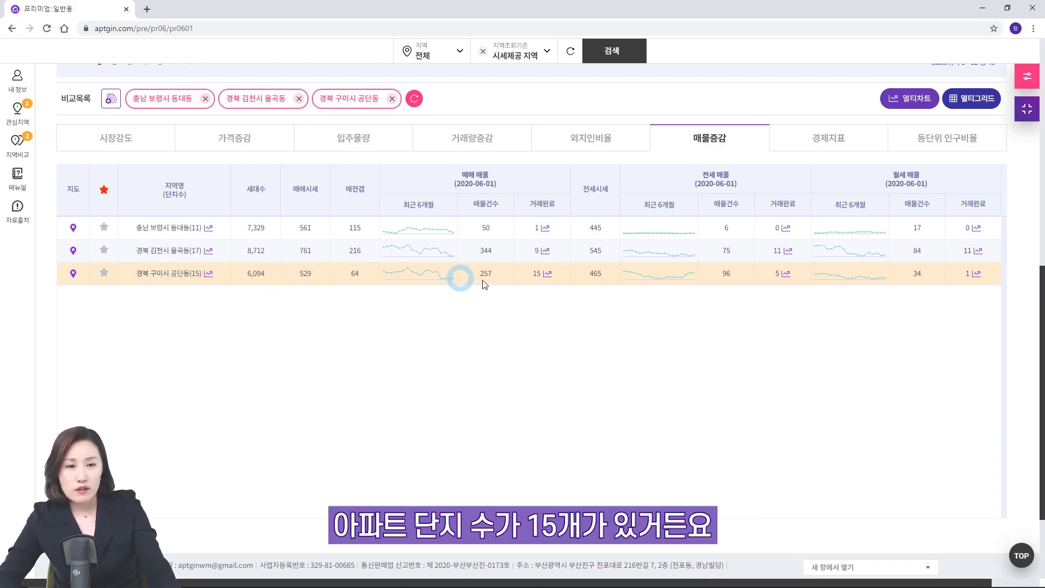
left_click(554, 276)
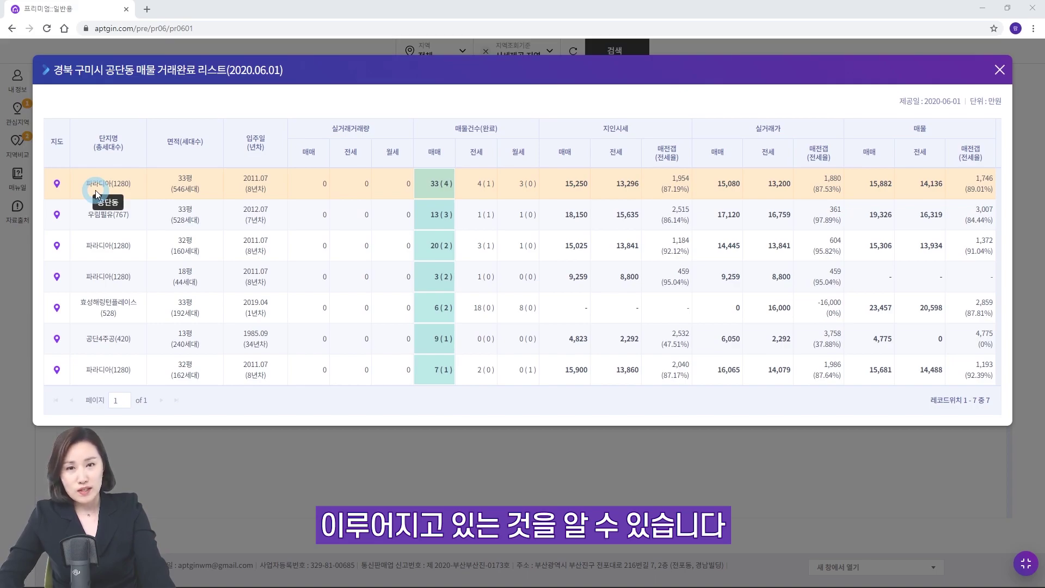
left_click(1002, 70)
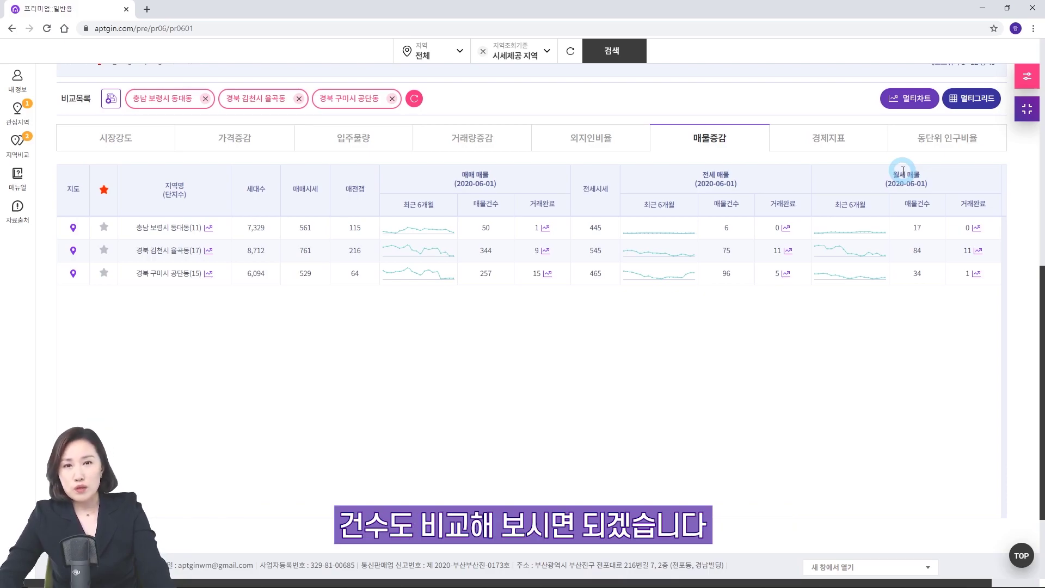
Compare the three regions' economic indicators (경제지표) and dong-level population ratios by age (동단위 인구비율)
left_click(818, 142)
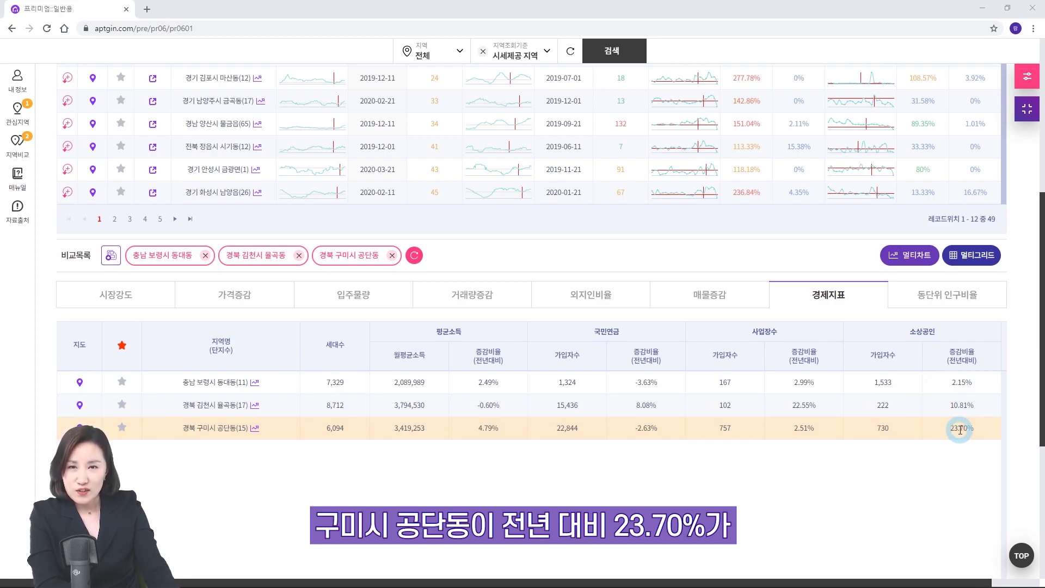
left_click(943, 297)
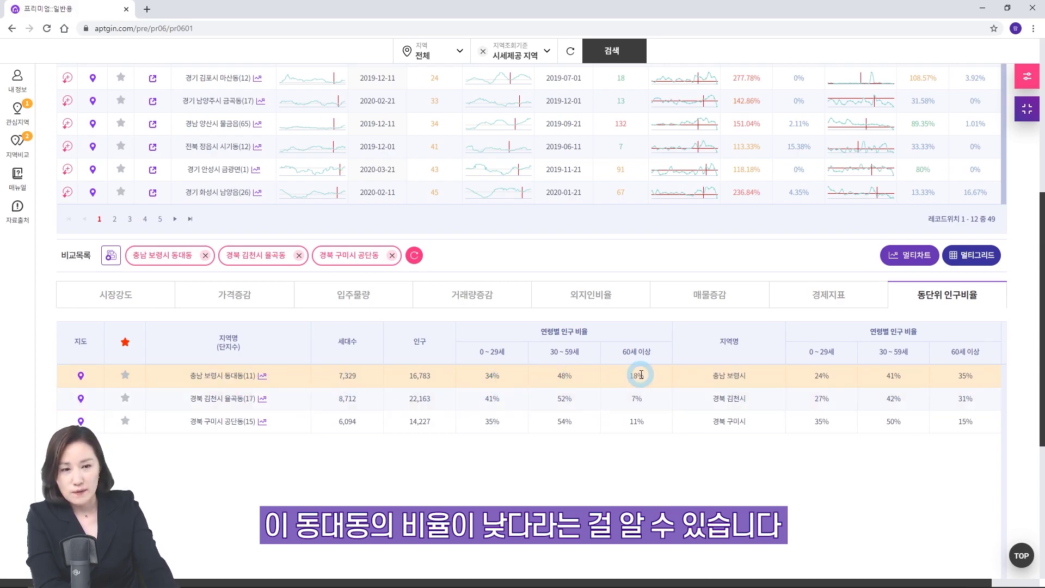
scroll(641, 375, "up", 1)
left_click(82, 372)
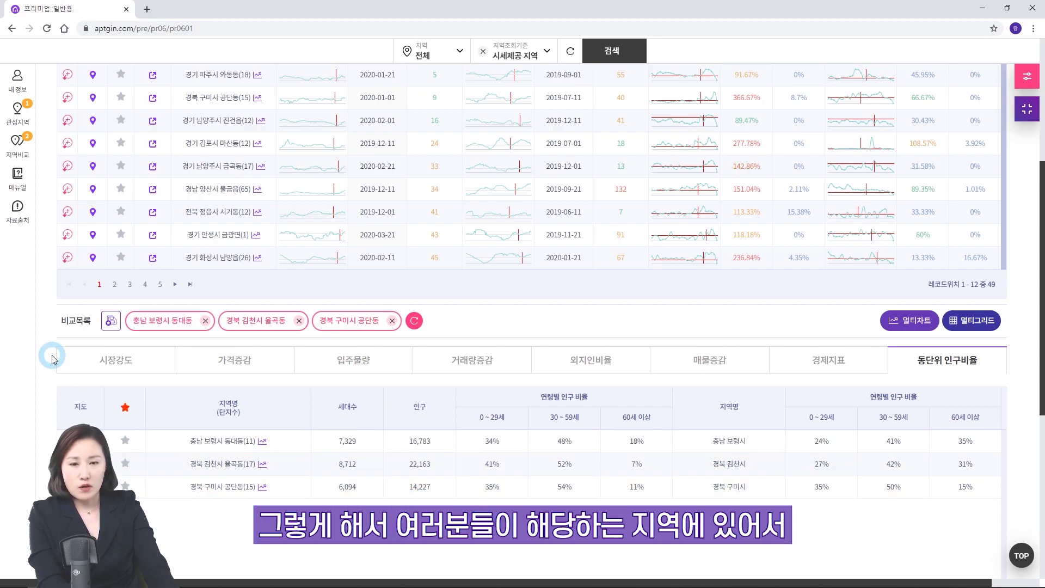